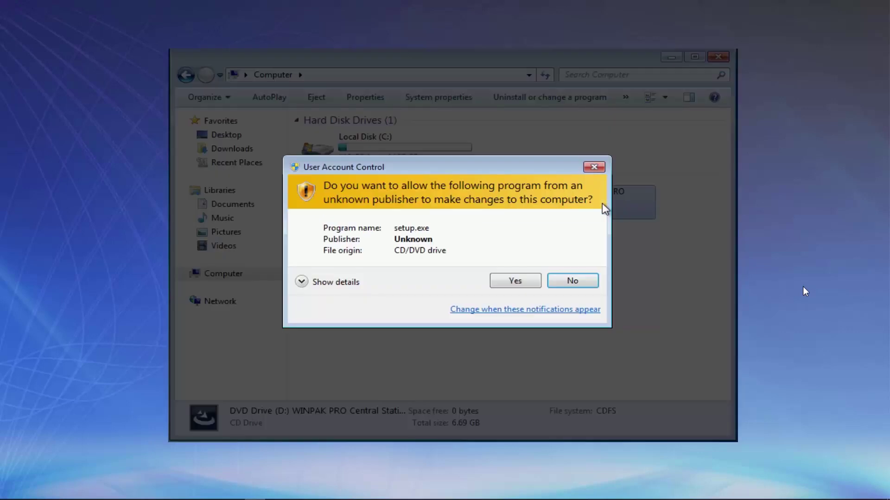
- Allow setup.exe from the DVD drive to run via the User Account Control prompt
{"action": "left_click", "coordinate": [529, 278]}
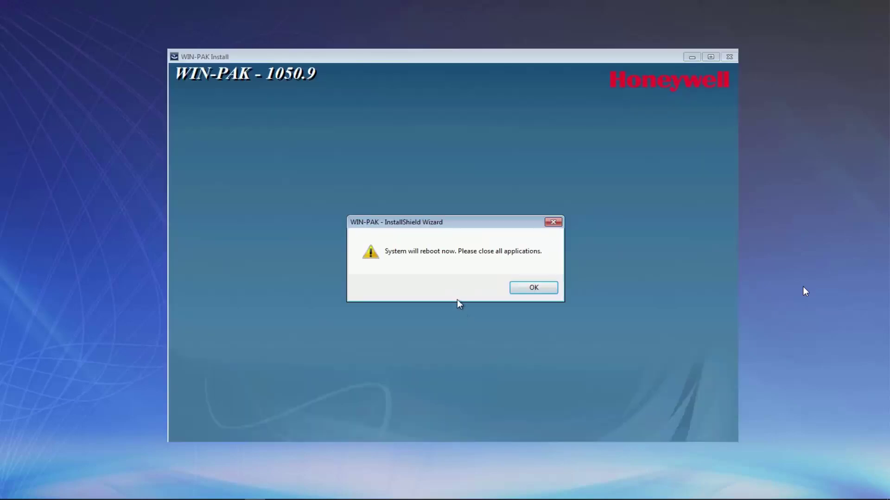
- Acknowledge the reboot notice, pass the Welcome and Information pages, and accept the EULA
{"action": "left_click", "coordinate": [534, 288]}
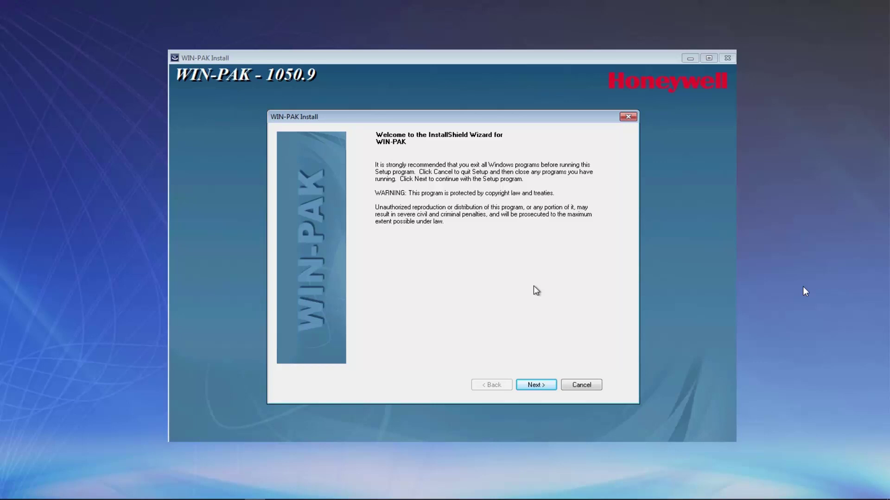
{"action": "left_click", "coordinate": [521, 388]}
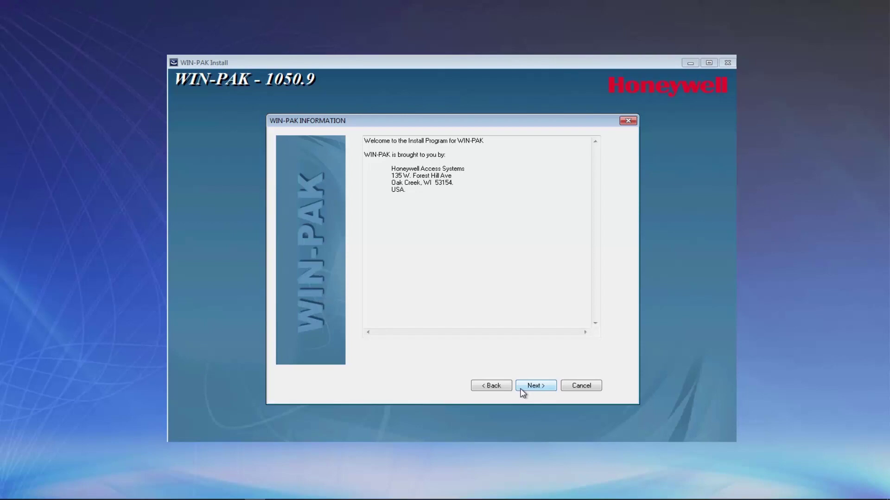
{"action": "left_click", "coordinate": [535, 386]}
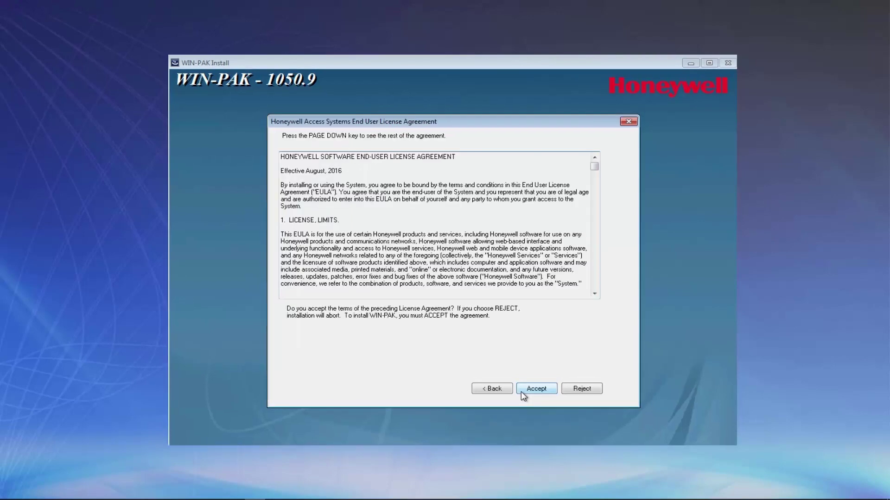
{"action": "left_click", "coordinate": [521, 391]}
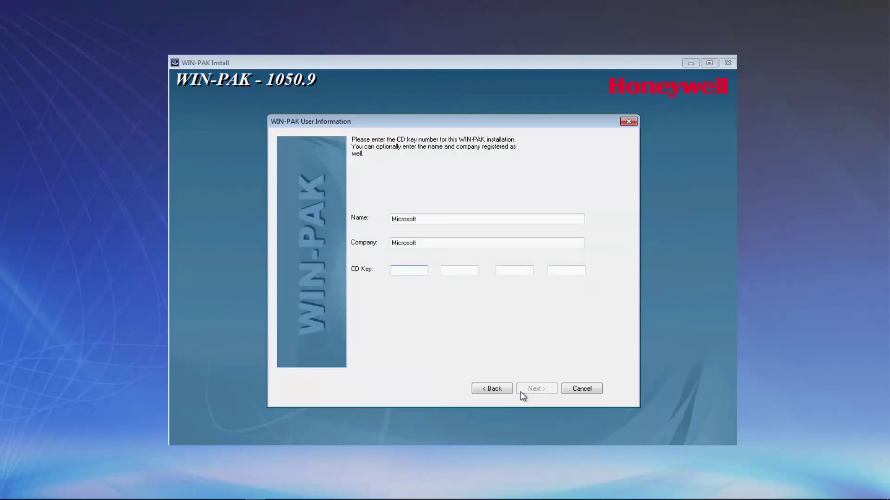
- Enter the WIN-PAK CS CD key across the four fields and confirm it validates
{"action": "key", "text": "Tab"}
{"action": "key", "text": "Tab"}
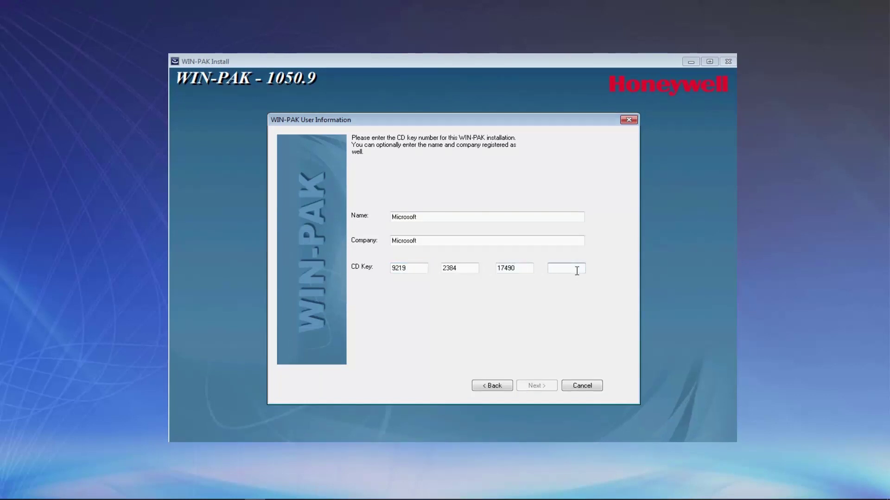
{"action": "left_click", "coordinate": [546, 383]}
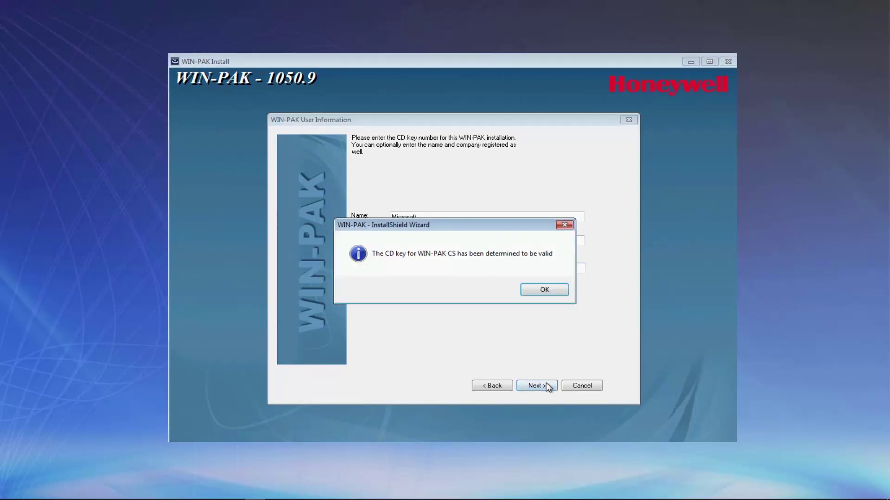
{"action": "left_click", "coordinate": [556, 289]}
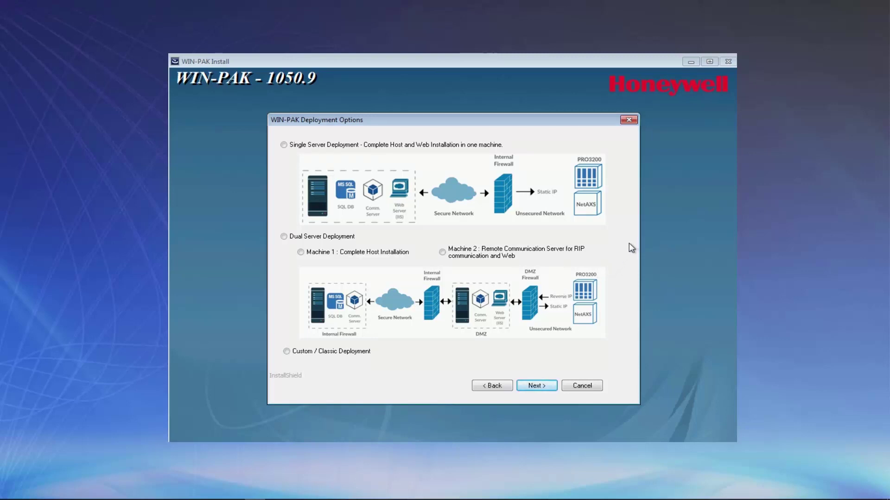
- Choose Single Server Deployment with Complete Installation, acknowledging the Time and Attendance and Firebird notices
{"action": "left_click", "coordinate": [284, 145]}
{"action": "left_click", "coordinate": [534, 384]}
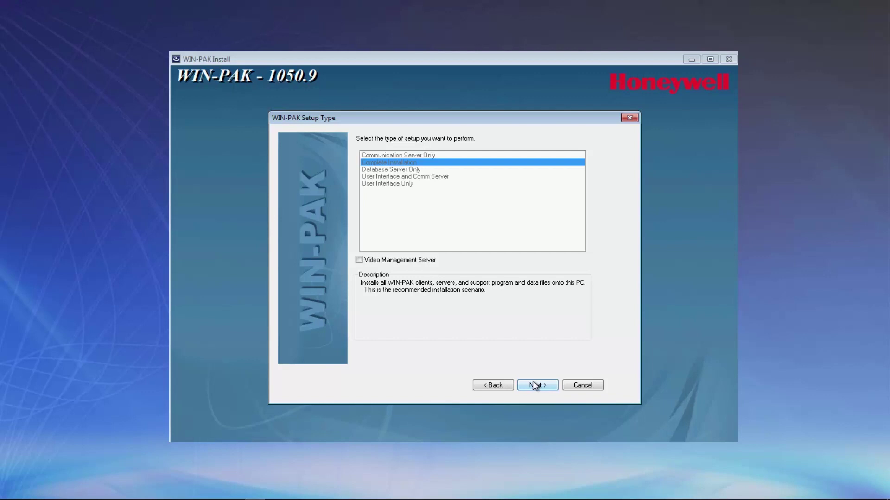
{"action": "left_click", "coordinate": [534, 385]}
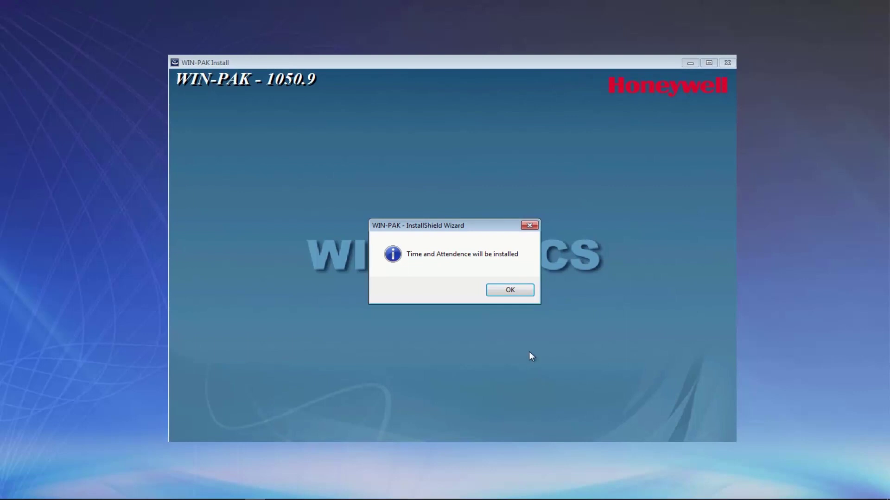
{"action": "left_click", "coordinate": [518, 291]}
{"action": "left_click", "coordinate": [505, 292]}
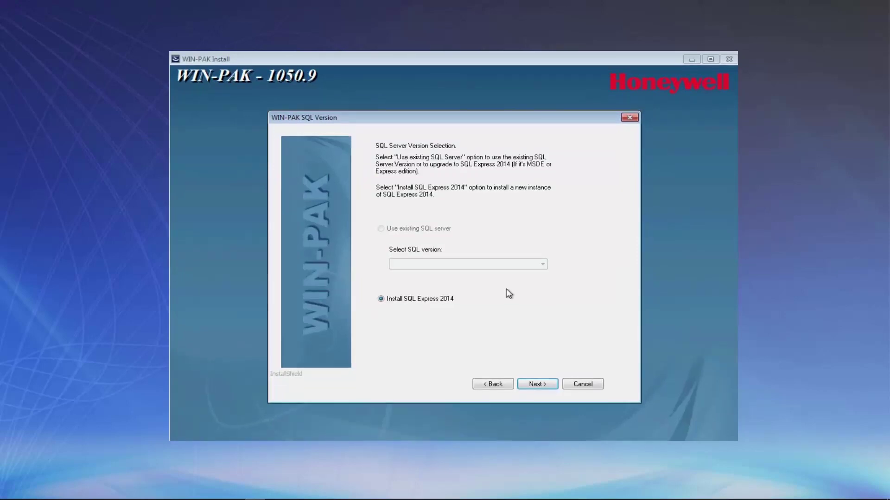
- Proceed with SQL Express 2014 and select SQL Server Authentication for the connection
{"action": "left_click", "coordinate": [528, 385]}
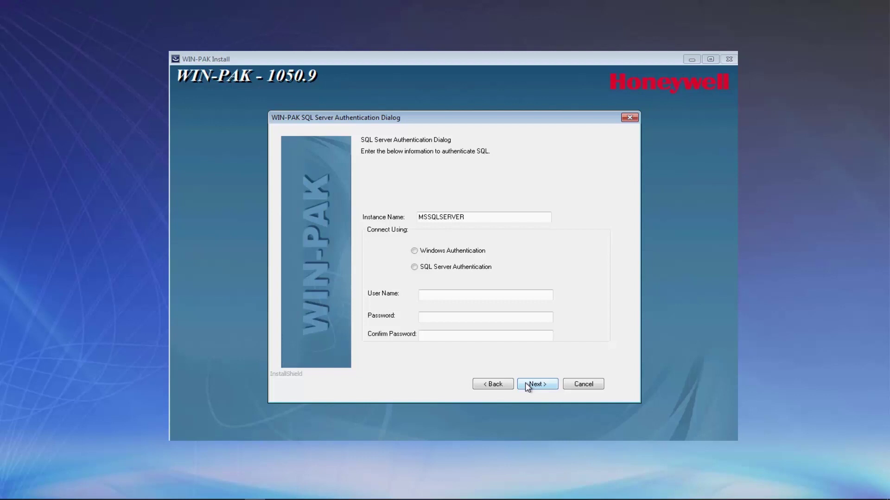
{"action": "left_click", "coordinate": [414, 251]}
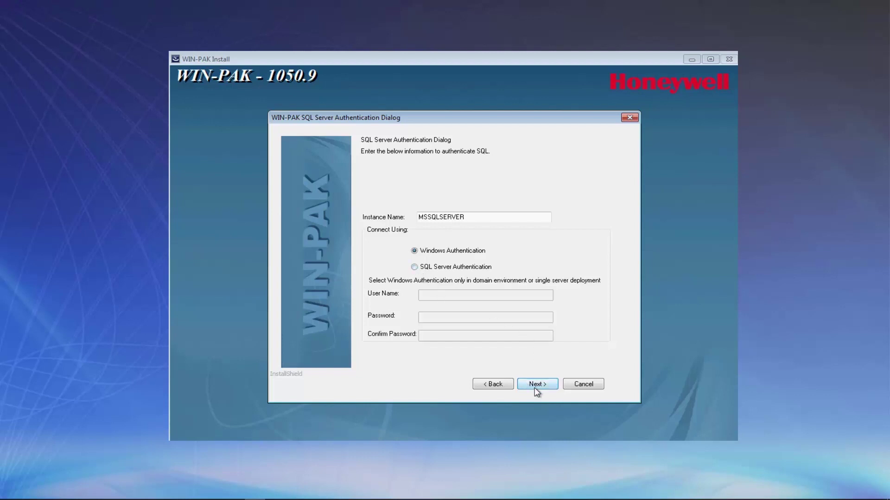
{"action": "left_click", "coordinate": [414, 267]}
- Enter user name 'admin' with the account password and its confirmation, then submit
{"action": "left_click", "coordinate": [435, 297]}
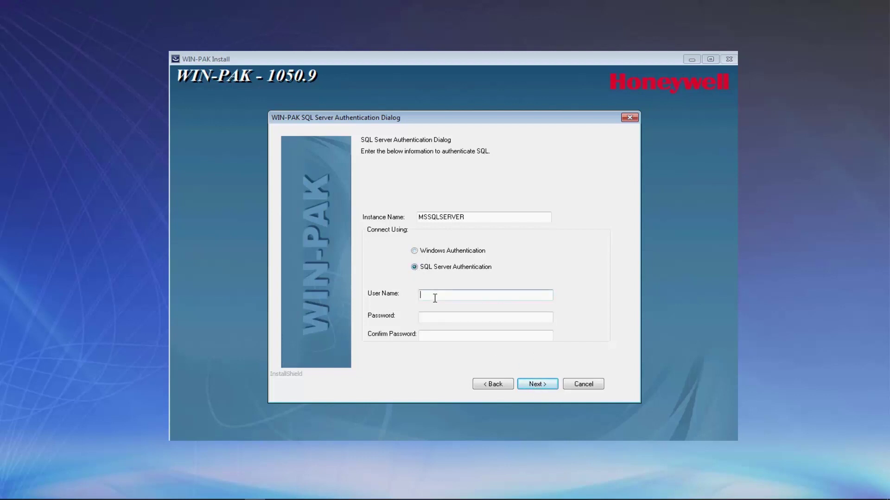
{"action": "type", "text": "admin"}
{"action": "key", "text": "Tab"}
{"action": "type", "text": "******"}
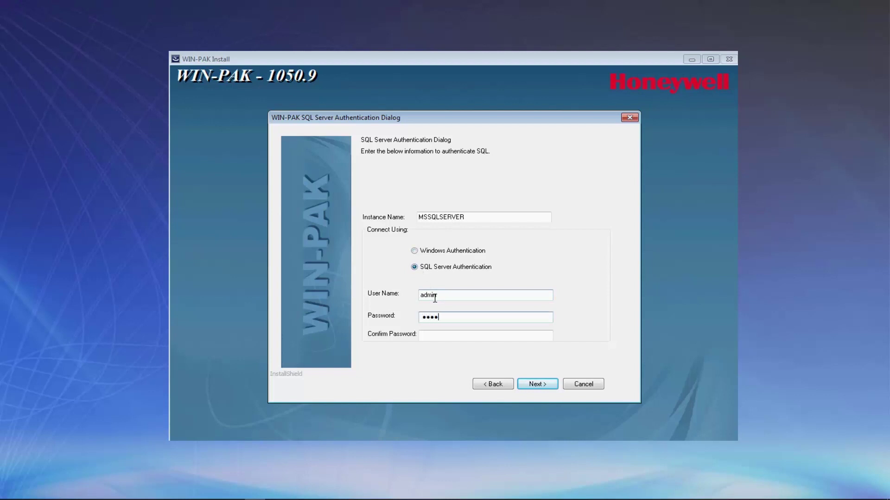
{"action": "type", "text": "*"}
{"action": "key", "text": "BackSpace"}
{"action": "key", "text": "BackSpace"}
{"action": "key", "text": "BackSpace"}
{"action": "key", "text": "BackSpace"}
{"action": "key", "text": "BackSpace"}
{"action": "key", "text": "BackSpace"}
{"action": "key", "text": "BackSpace"}
{"action": "type", "text": "************"}
{"action": "key", "text": "Tab"}
{"action": "type", "text": "*"}
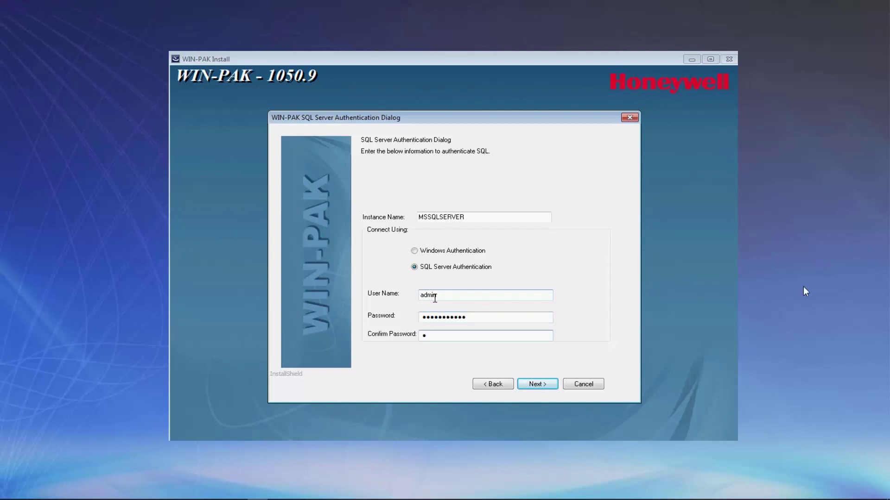
{"action": "type", "text": "***********"}
{"action": "left_click", "coordinate": [532, 384]}
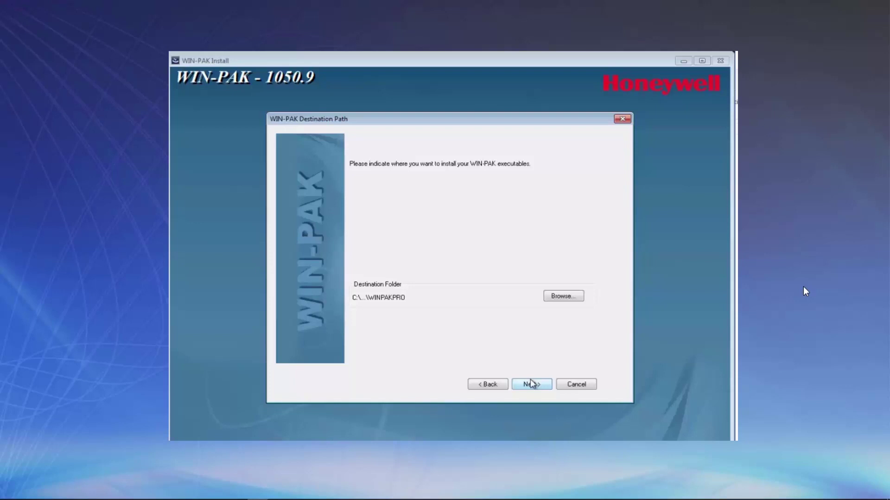
- Keep the default WIN-PAK, database and file folders with automatic database installation
{"action": "left_click", "coordinate": [533, 384]}
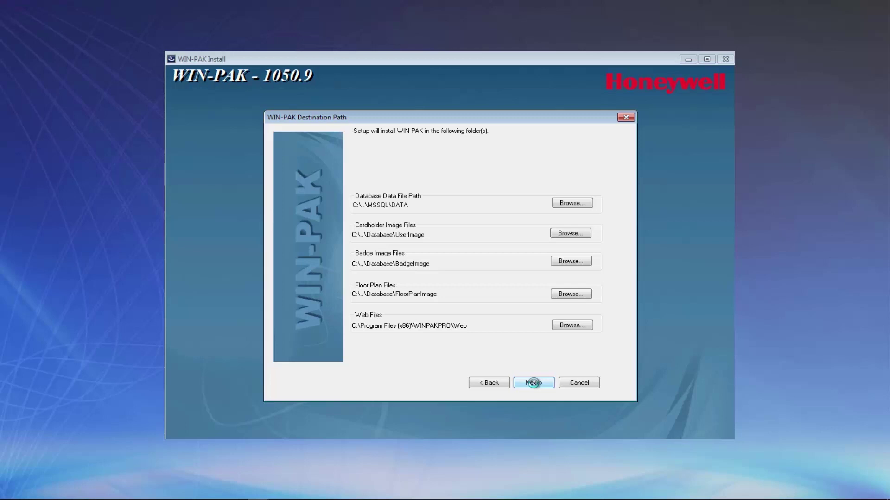
{"action": "left_click", "coordinate": [533, 382]}
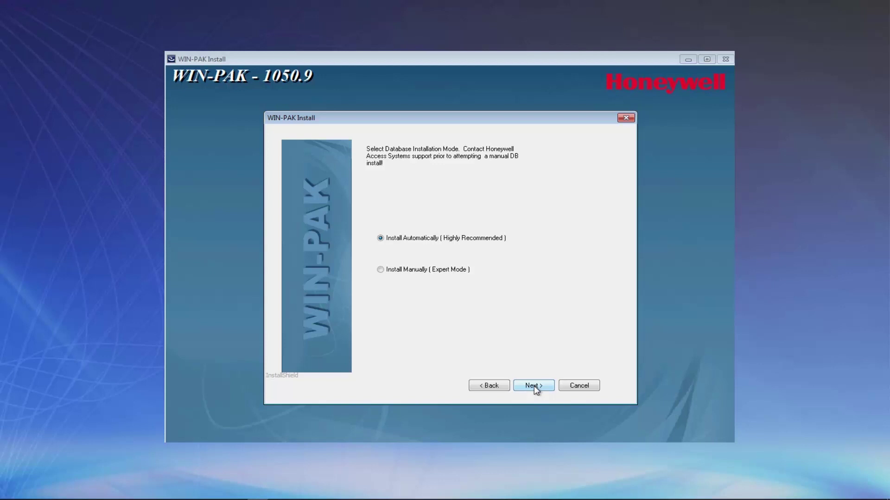
{"action": "left_click", "coordinate": [533, 385]}
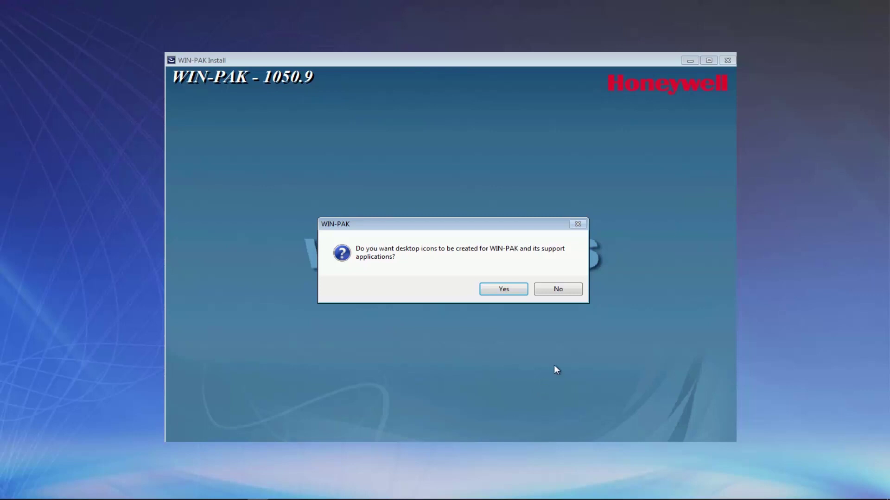
- Agree to create desktop icons and start installing with the summarized settings
{"action": "left_click", "coordinate": [516, 292]}
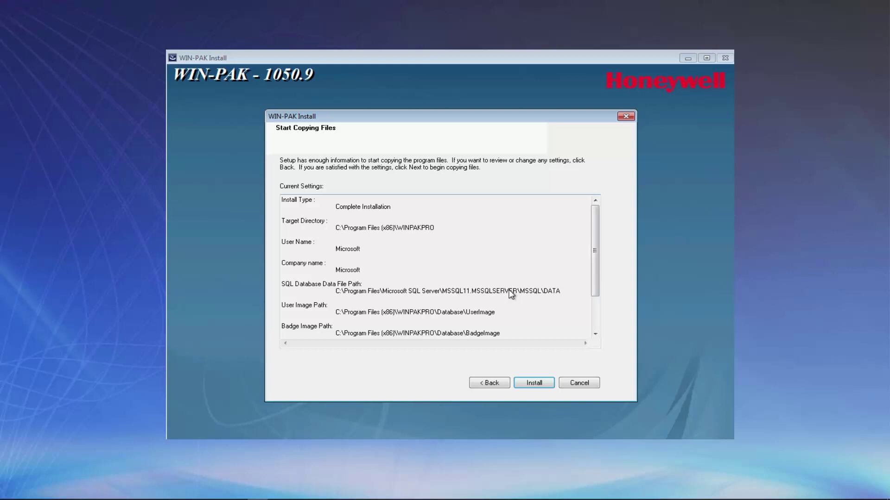
{"action": "left_click", "coordinate": [549, 383]}
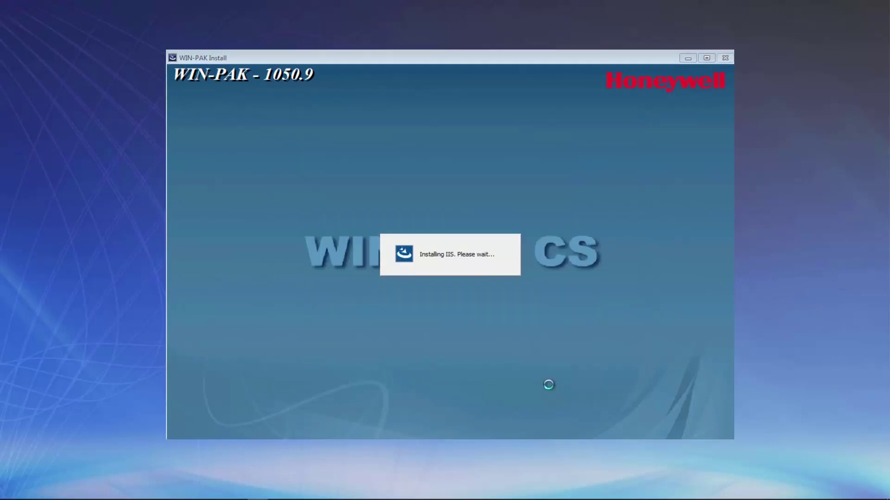